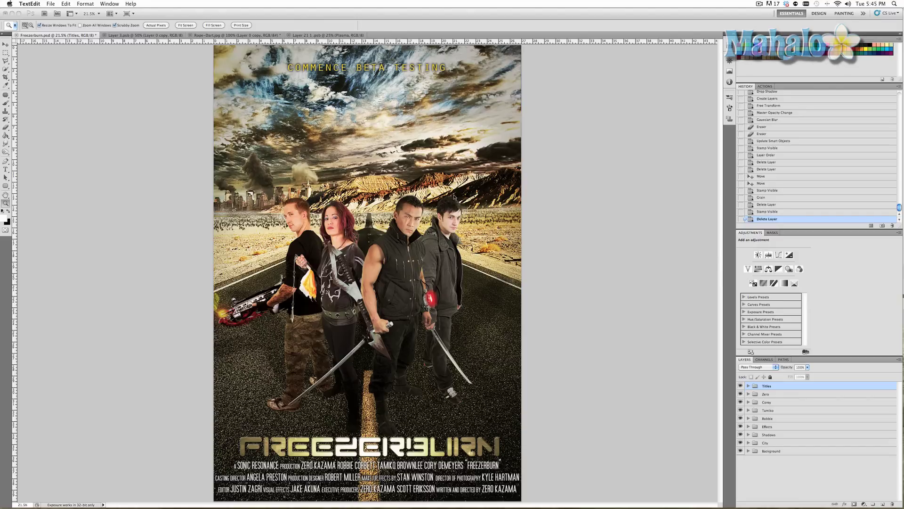
- Magnify the man's glowing red eye to 300%, then fit the whole poster on screen
left_click(413, 230)
left_click(409, 221)
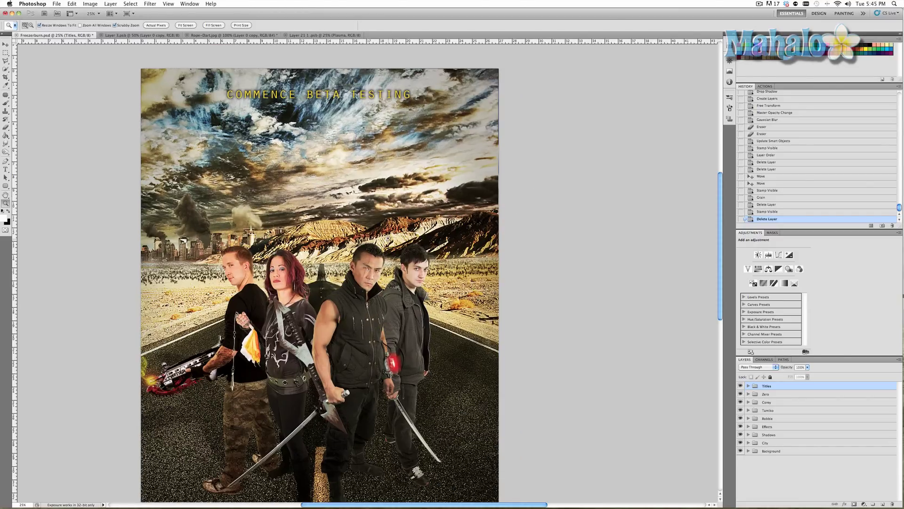
left_click_drag(370, 271, 370, 271)
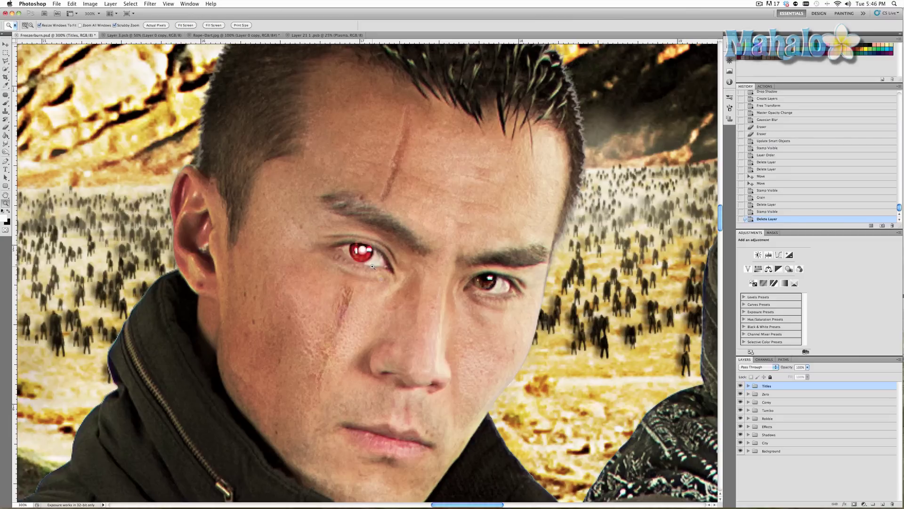
key("super+0")
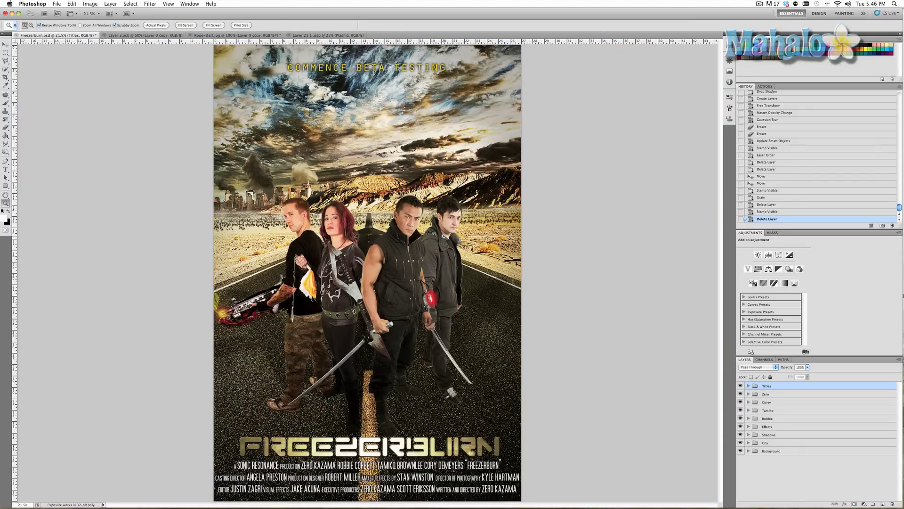
left_click(445, 235)
left_click(367, 268)
left_click(367, 267)
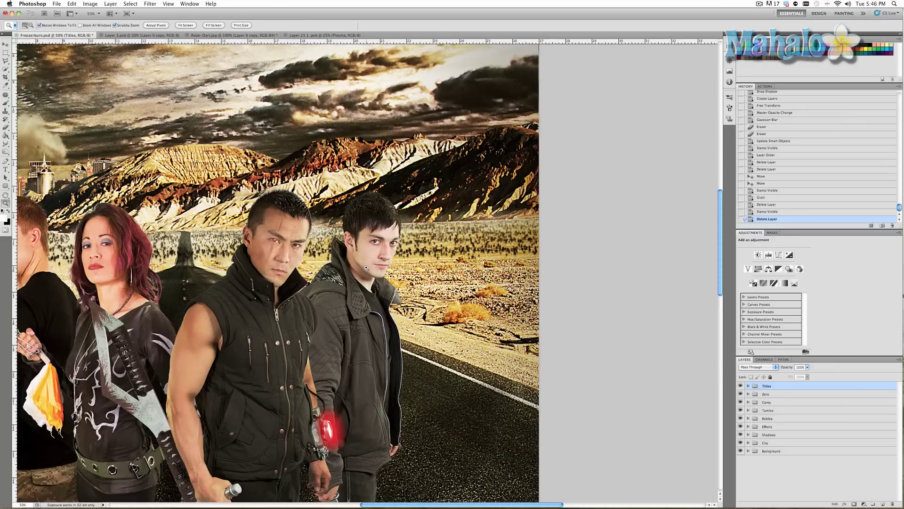
left_click(366, 268)
left_click(366, 267)
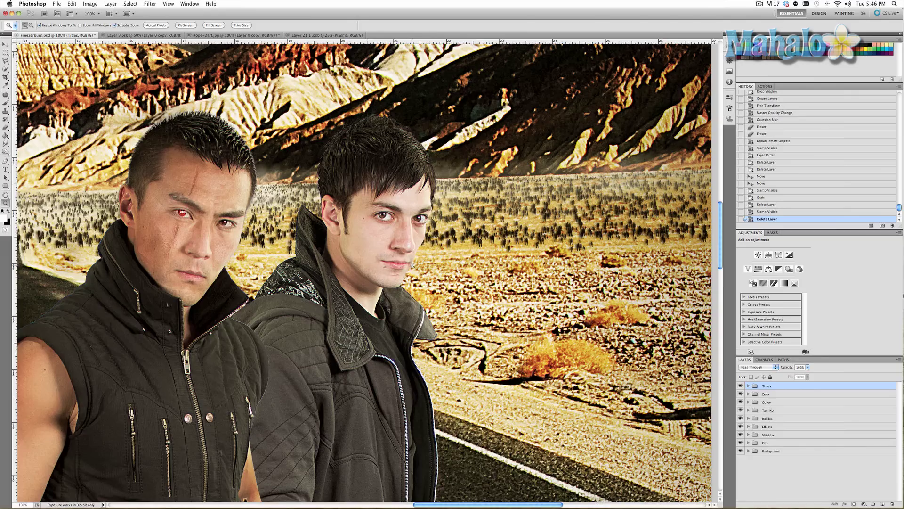
left_click(388, 270)
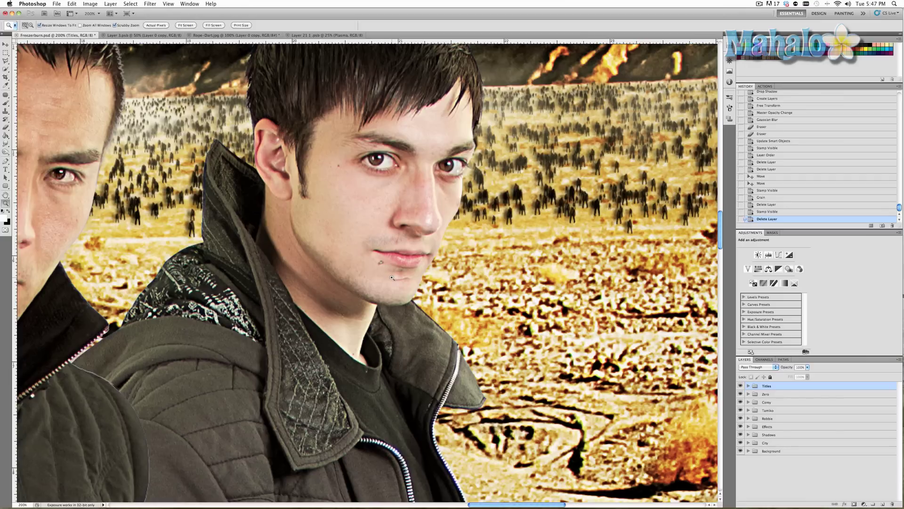
key("super+0")
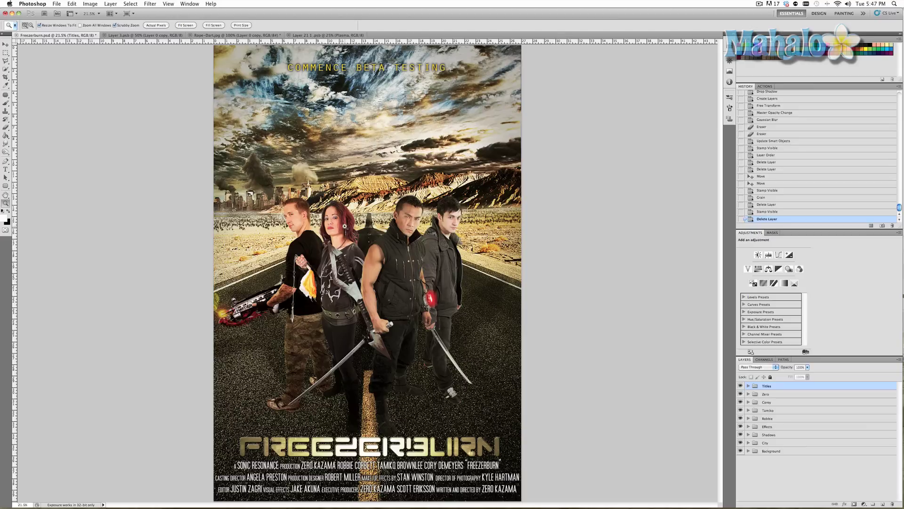
left_click(369, 276)
left_click(375, 274)
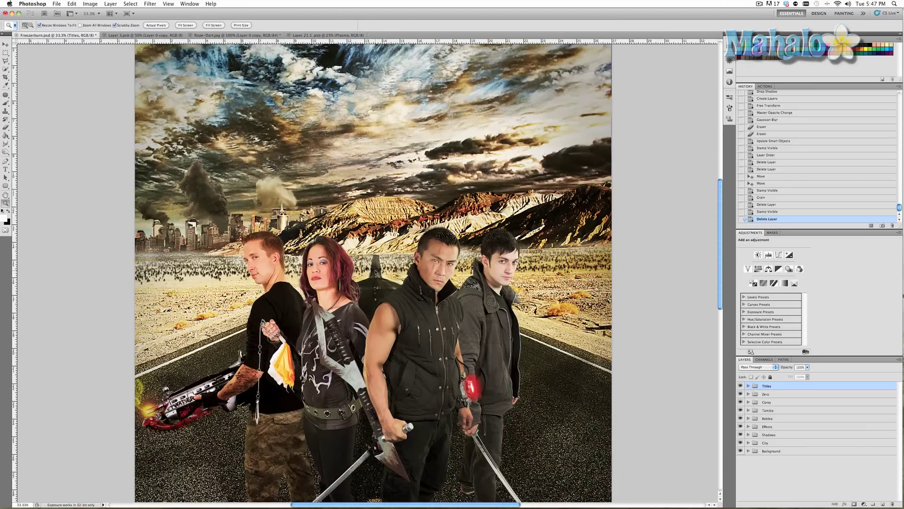
left_click(374, 273)
left_click(375, 274)
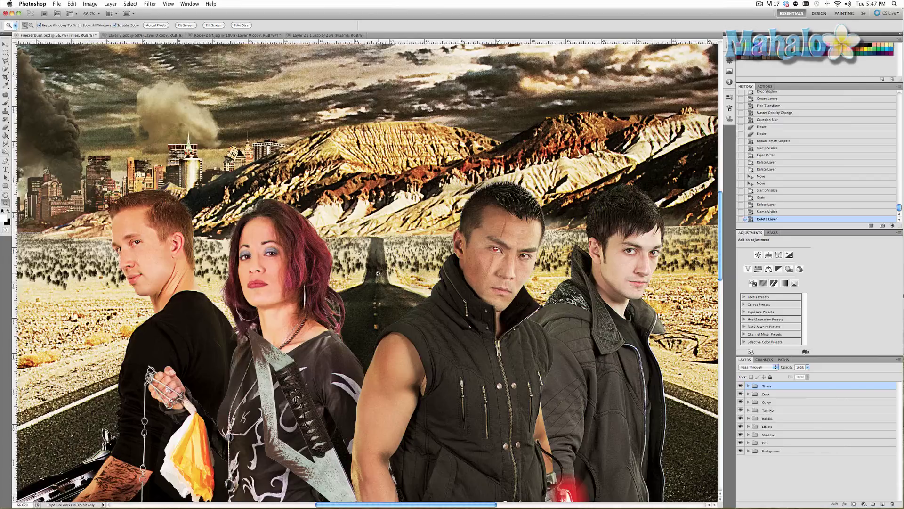
left_click(377, 273)
scroll(377, 273, "left", 5)
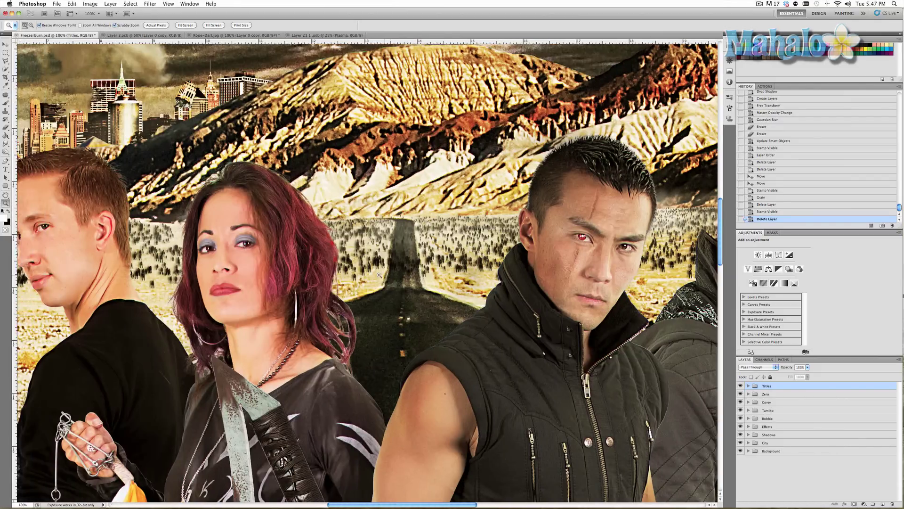
scroll(379, 275, "left", 5)
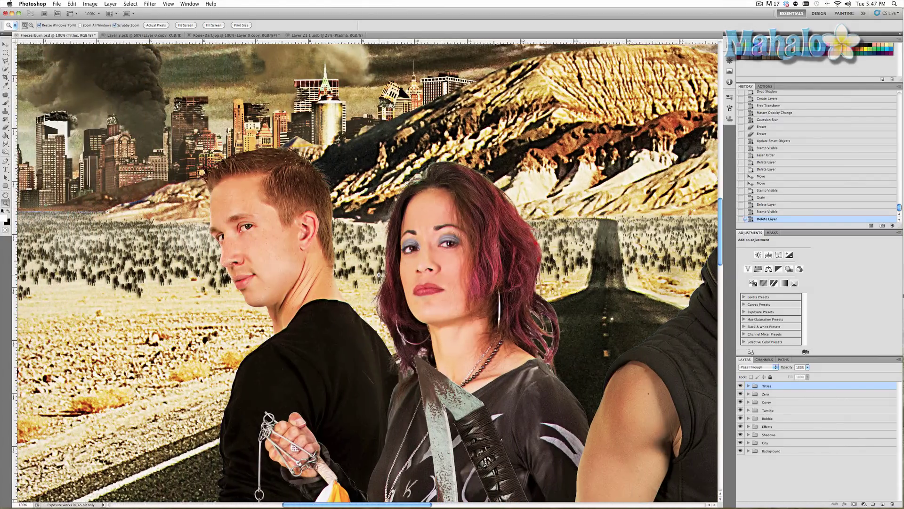
scroll(379, 275, "left", 6)
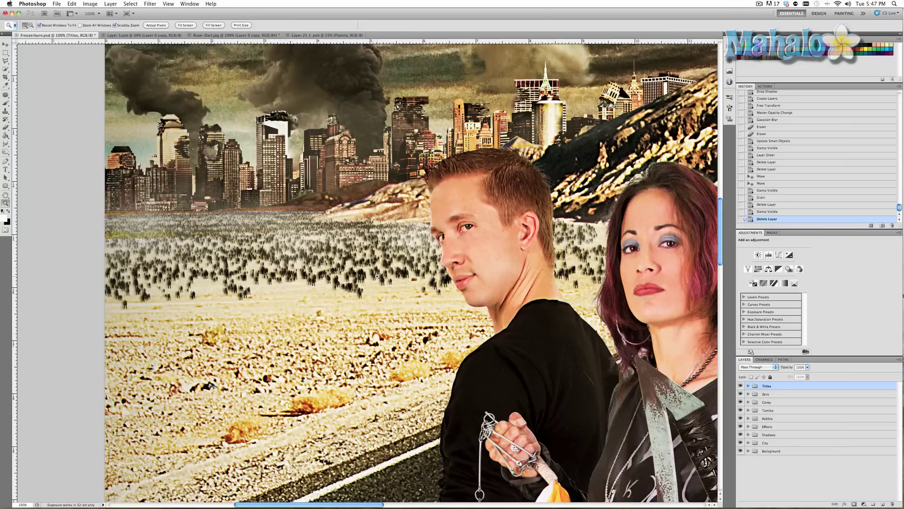
scroll(378, 276, "down", 2)
scroll(377, 276, "right", 2)
key("super+0")
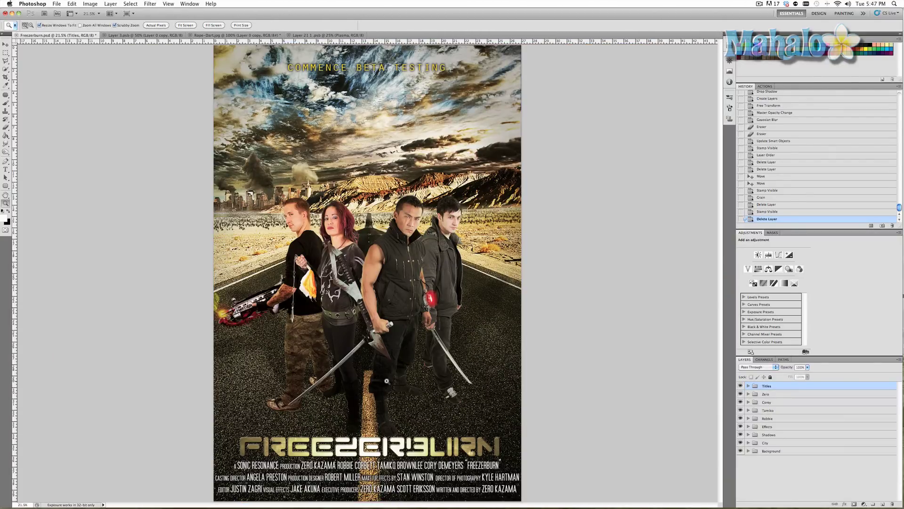
- Zoom to 50% on the FREEZERBURN title and credits
left_click(405, 413)
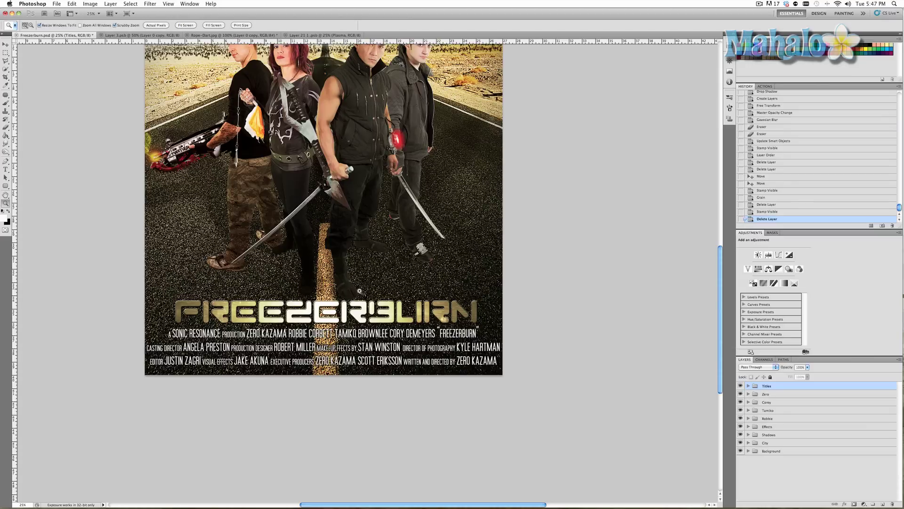
left_click(366, 292)
left_click(369, 280)
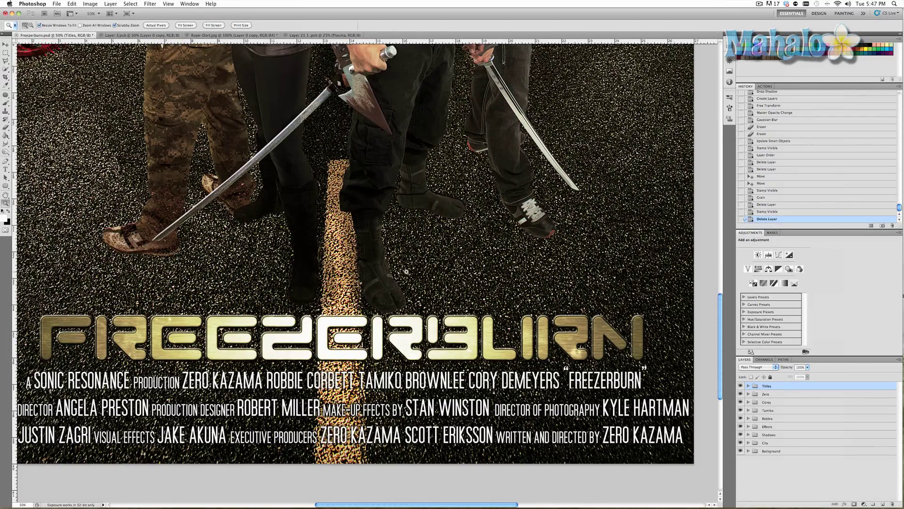
scroll(408, 271, "up", 1)
scroll(408, 272, "left", 1)
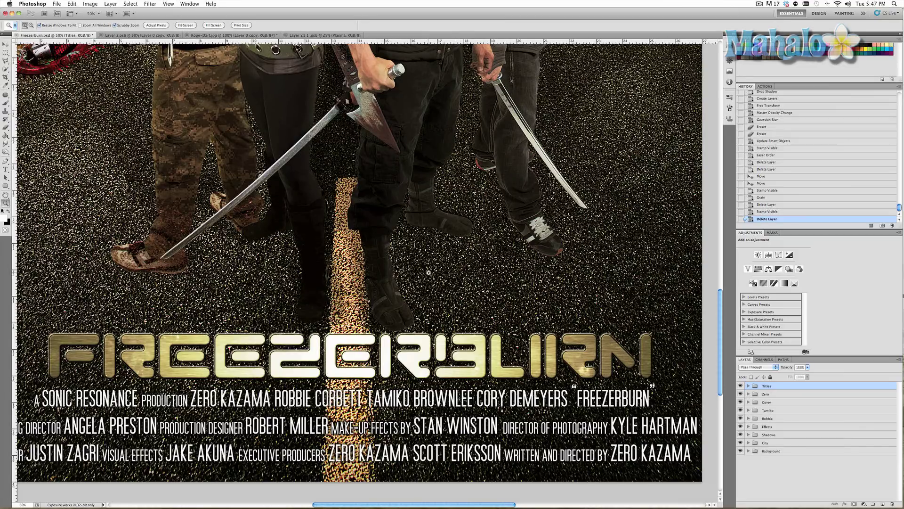
- Zoom in on the characters and scroll up to the burning city above
left_click(452, 268)
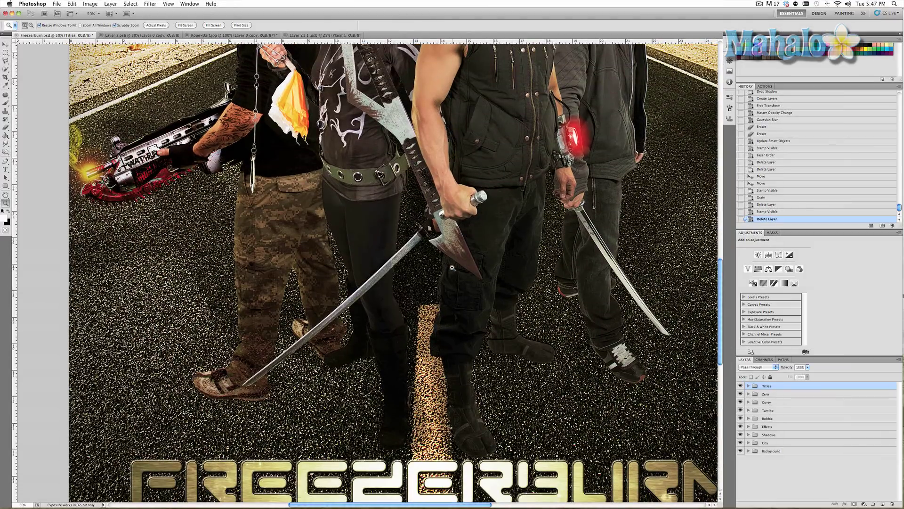
scroll(452, 268, "up", 10)
scroll(452, 268, "left", 2)
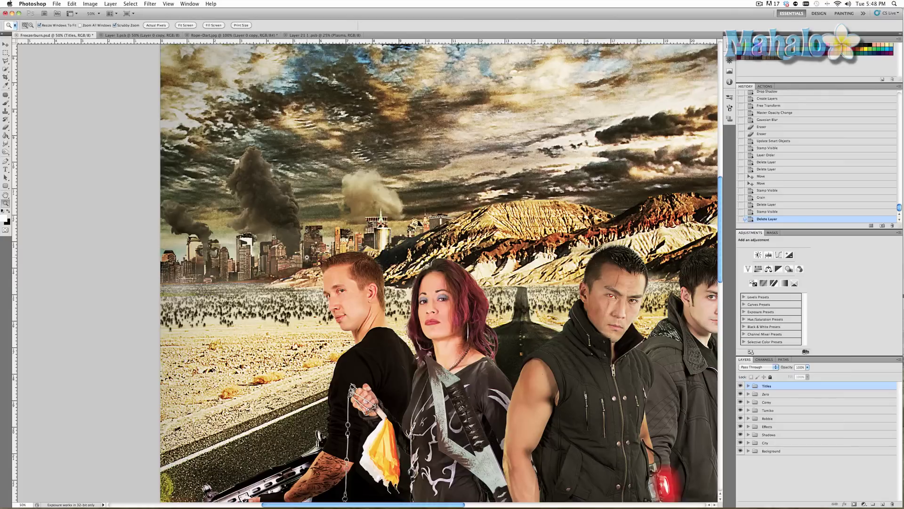
- Magnify the city skyline and two characters to 100%
scroll(308, 257, "right", 2)
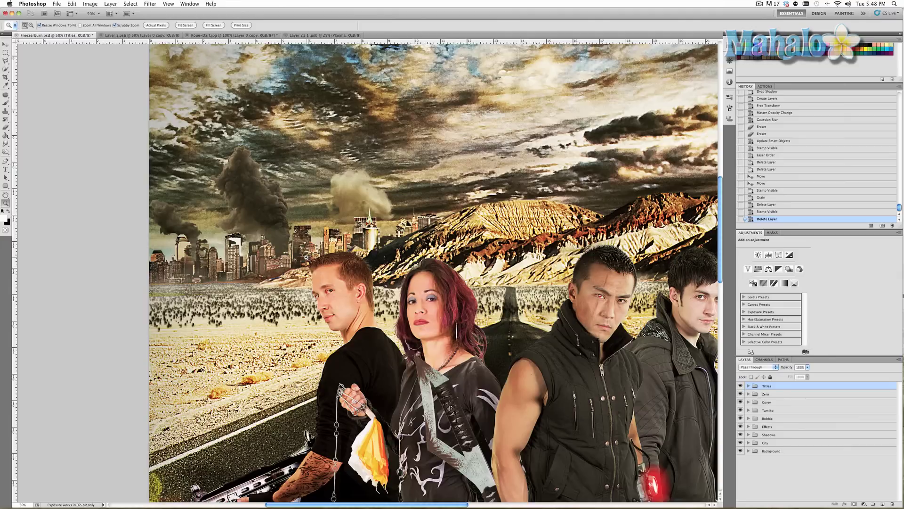
left_click(306, 257)
left_click(306, 257)
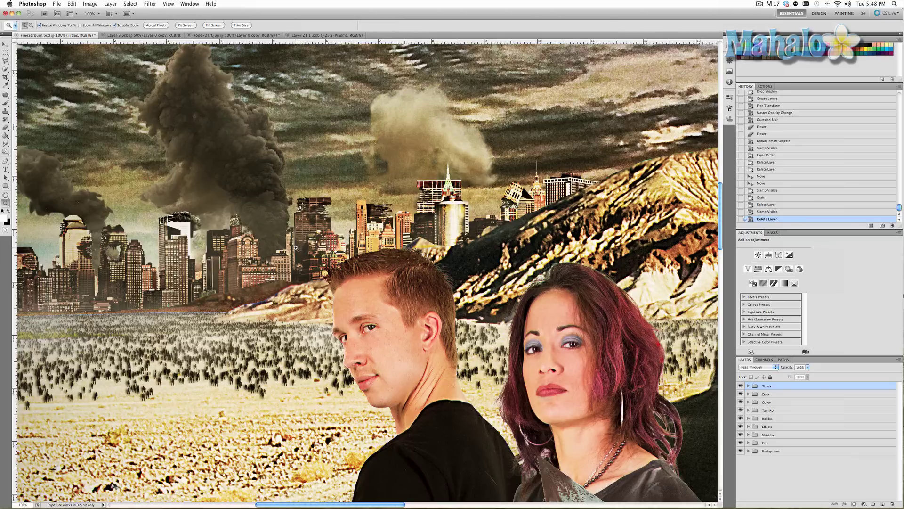
- Fit the entire Freezerburn poster in the window with Cmd+0
scroll(296, 248, "right", 5)
scroll(295, 248, "down", 3)
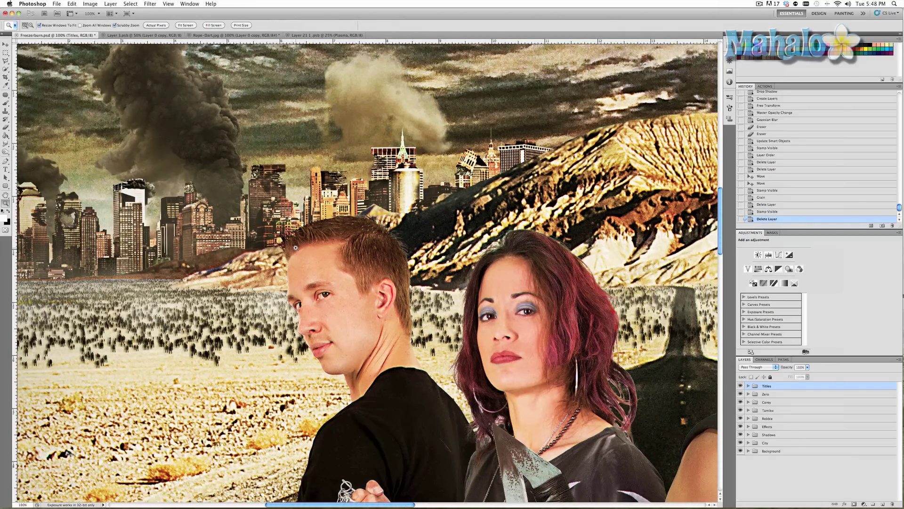
key("super+0")
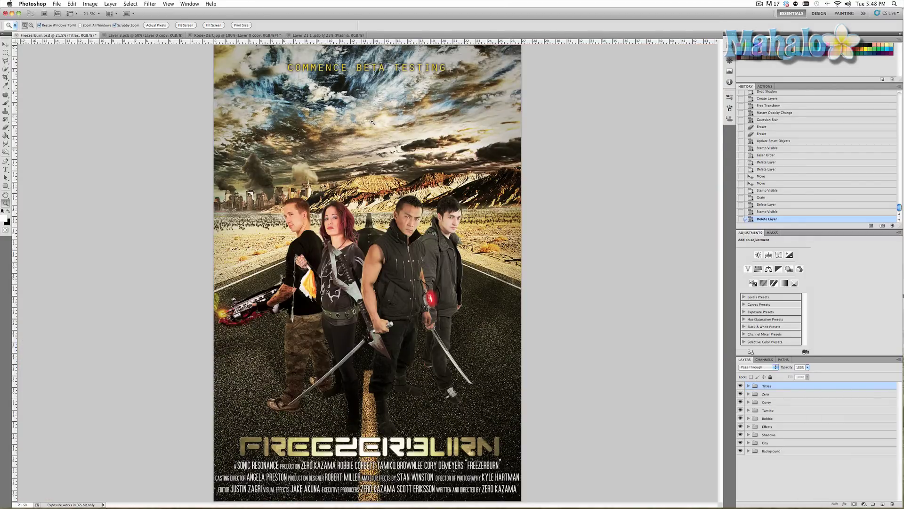
left_click(368, 72)
left_click(378, 268)
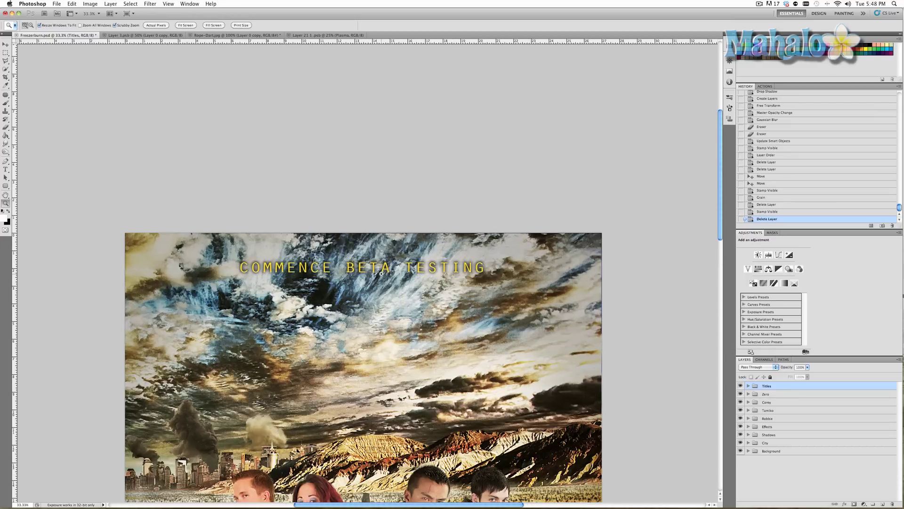
left_click(381, 274)
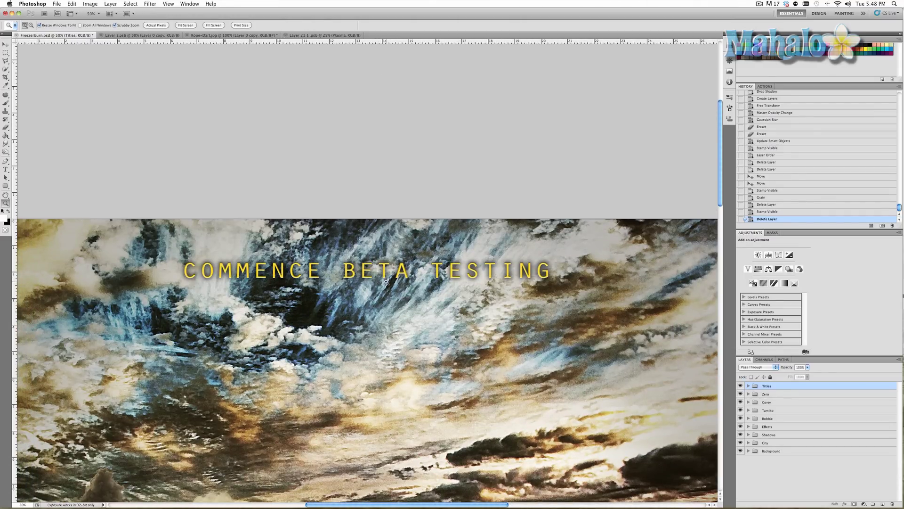
left_click(386, 282)
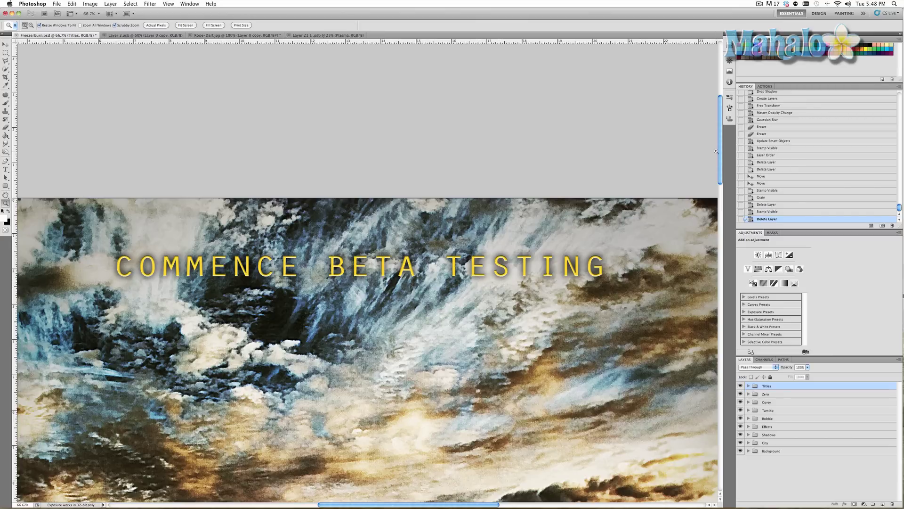
scroll(721, 150, "up", 1)
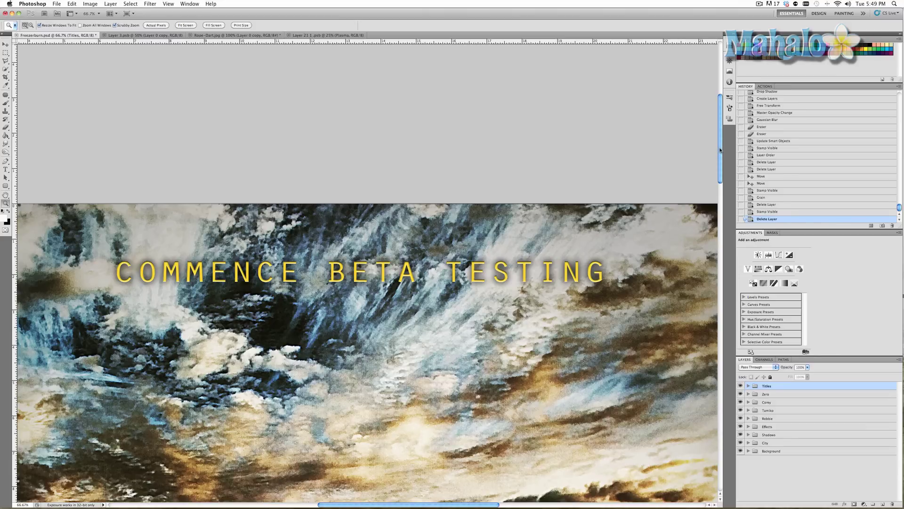
scroll(720, 149, "down", 1)
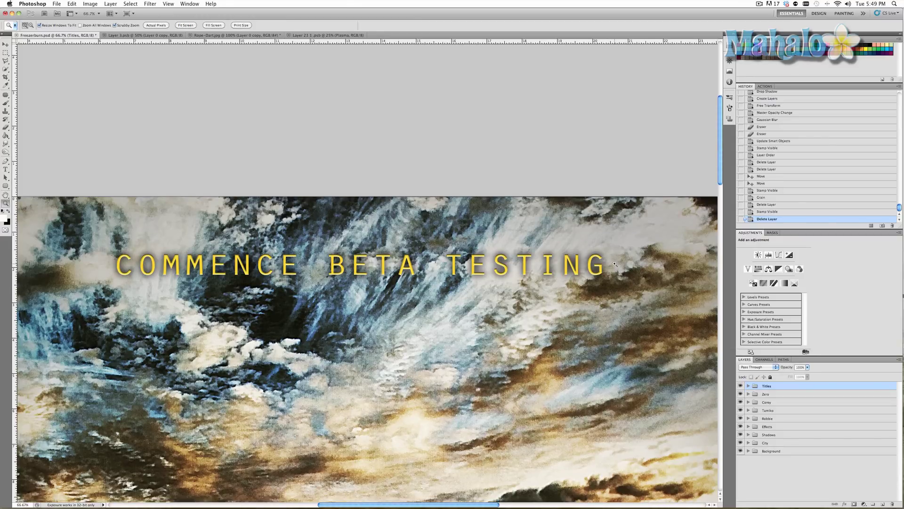
left_click_drag(719, 173, 708, 372)
scroll(708, 372, "down", 5)
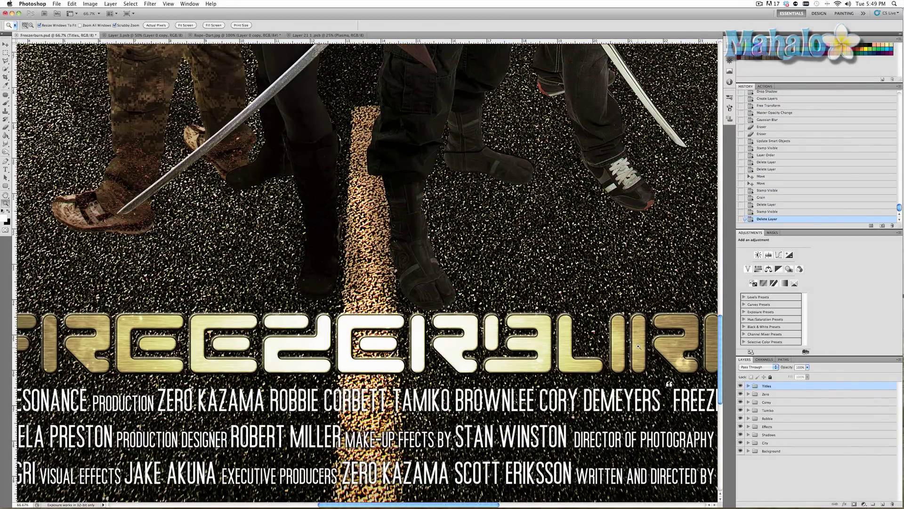
key("super+0")
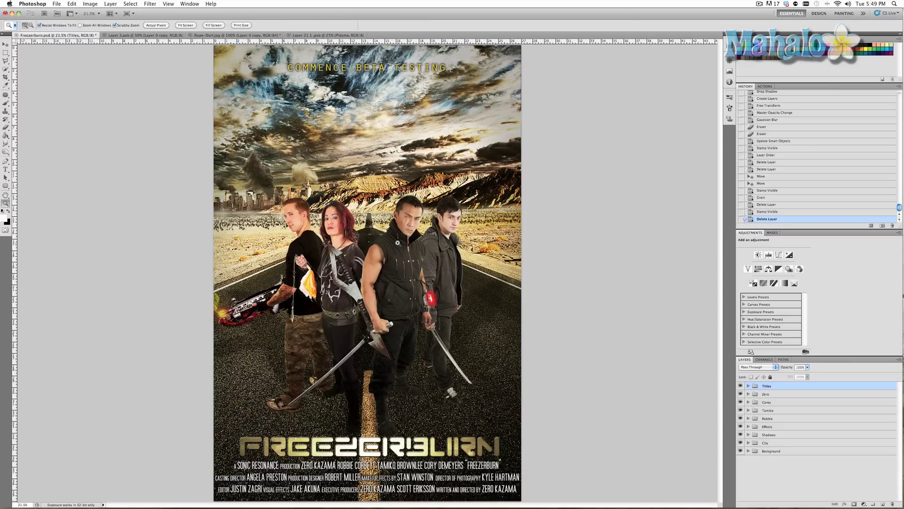
- Zoom in on the four armed characters, centre them, and close in on the man's red eye
left_click(363, 288)
left_click(359, 280)
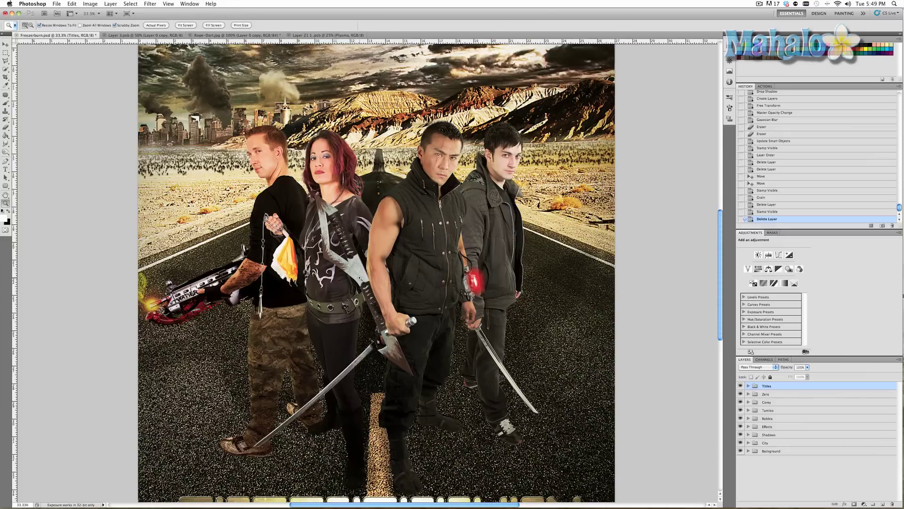
left_click(359, 278)
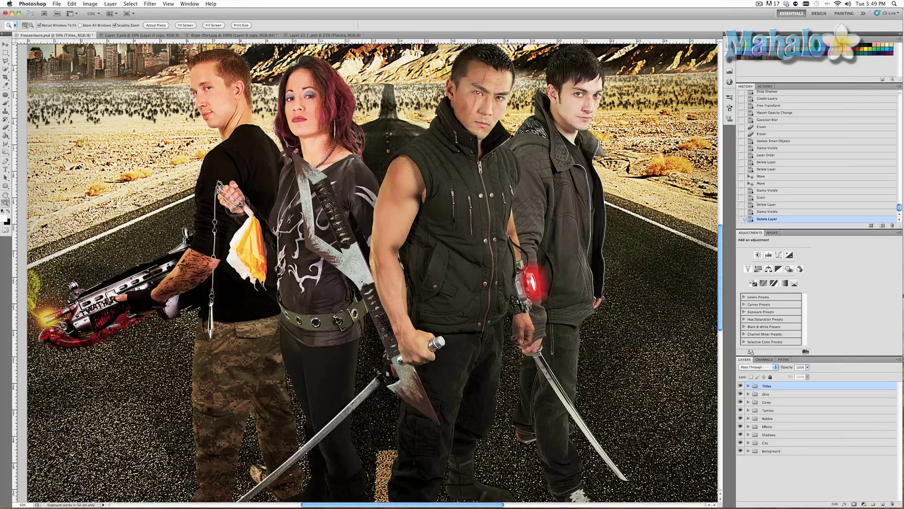
scroll(362, 282, "right", 3)
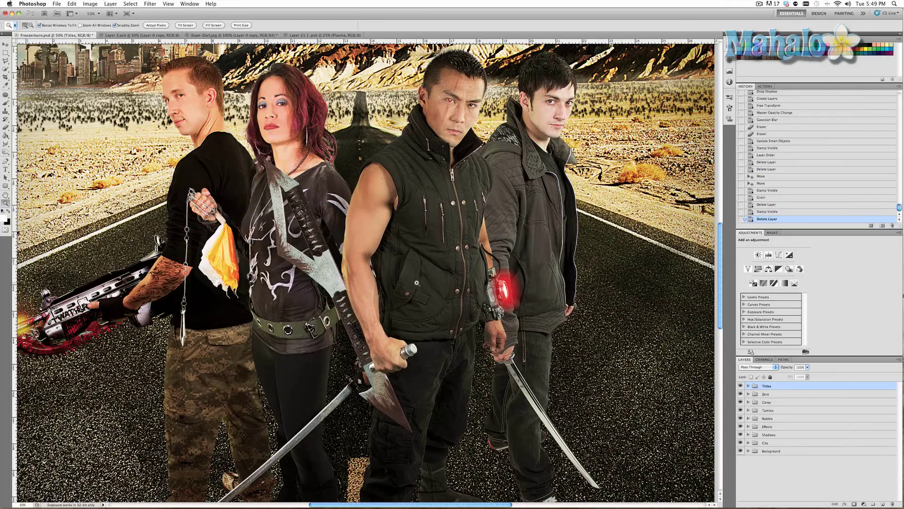
scroll(417, 282, "left", 5)
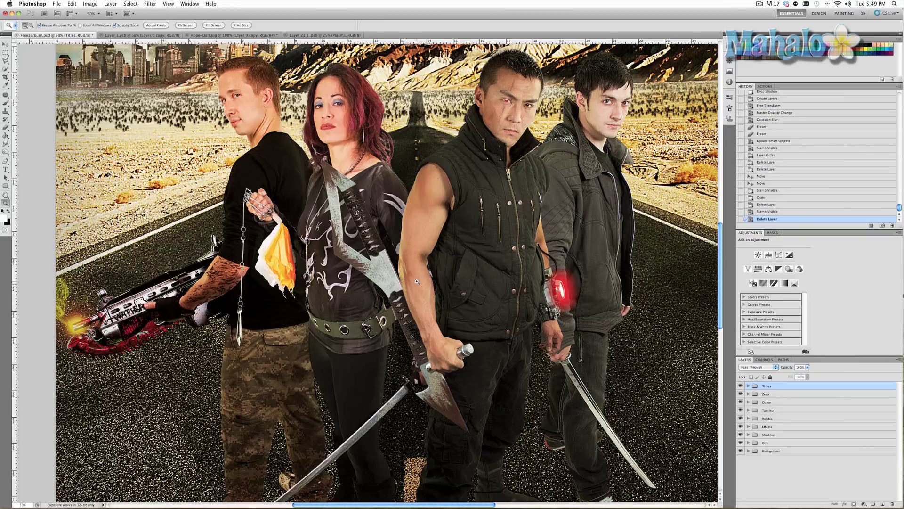
scroll(447, 236, "up", 2)
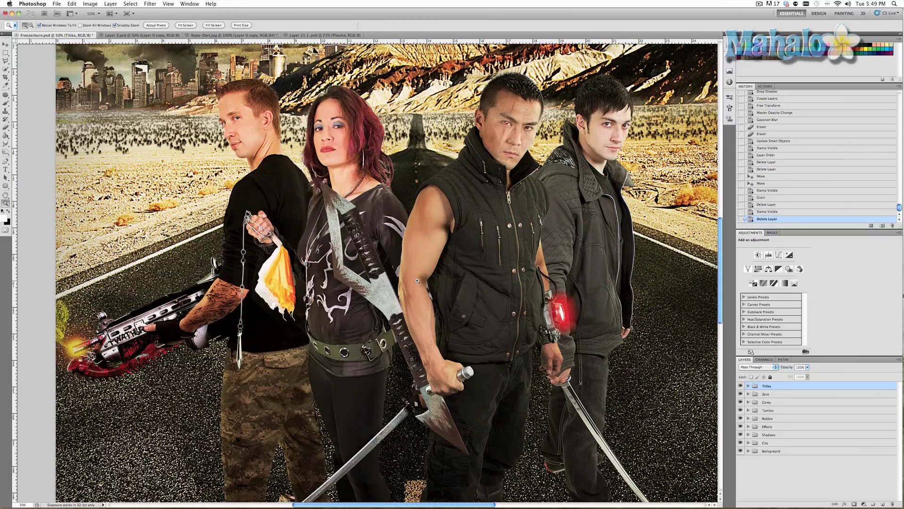
left_click(506, 128)
- Magnify the man's red eye to 200%, step out to 100% and back, then scroll down-left
left_click(506, 127)
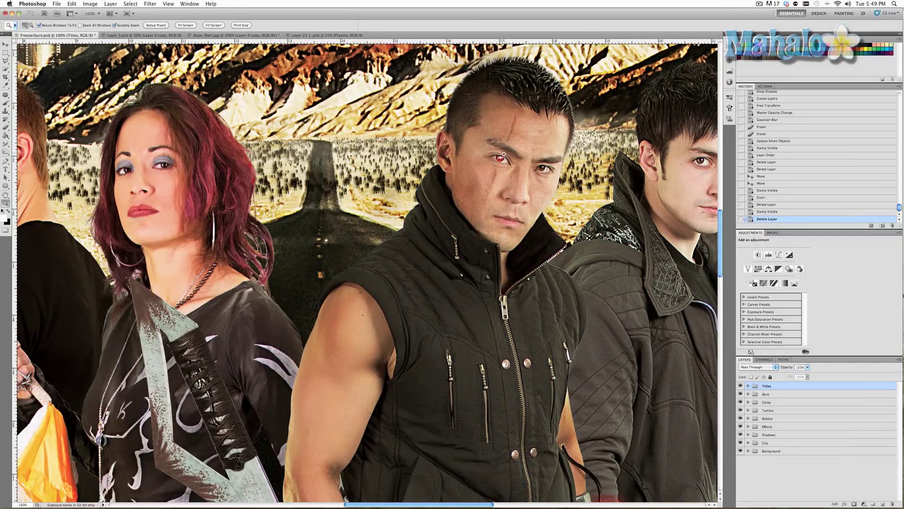
left_click(504, 156)
scroll(505, 157, "right", 2)
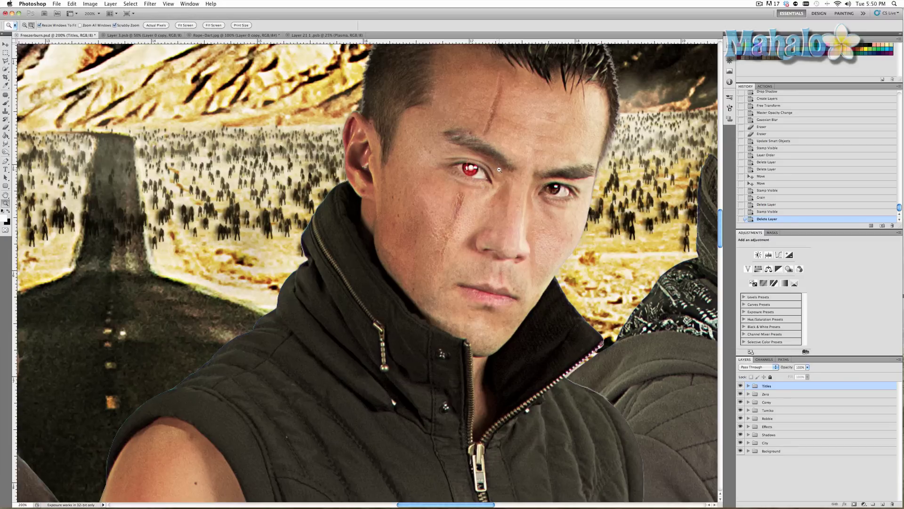
left_click(498, 167, "alt")
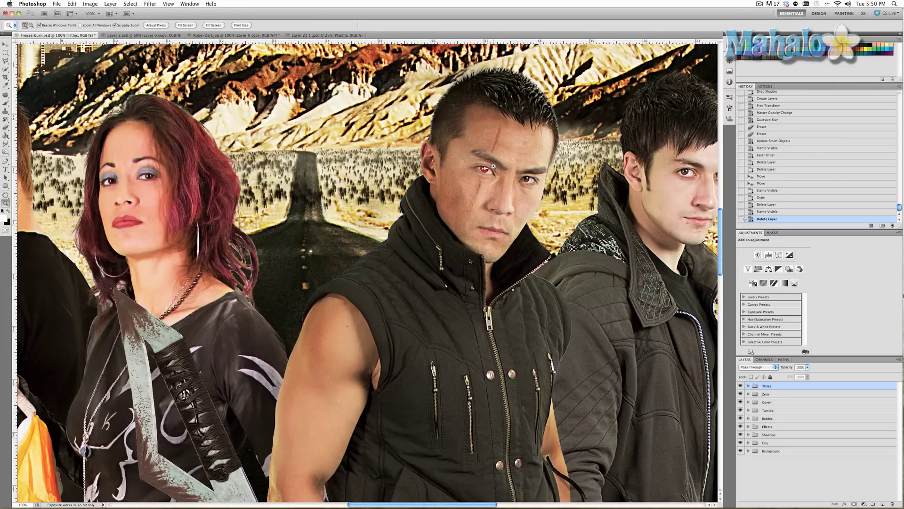
left_click(492, 165)
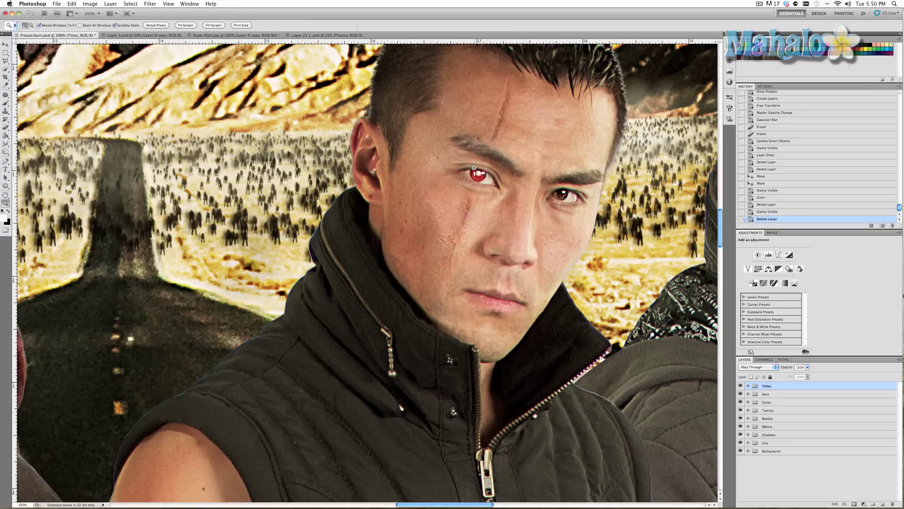
scroll(474, 168, "down", 1)
scroll(474, 167, "left", 1)
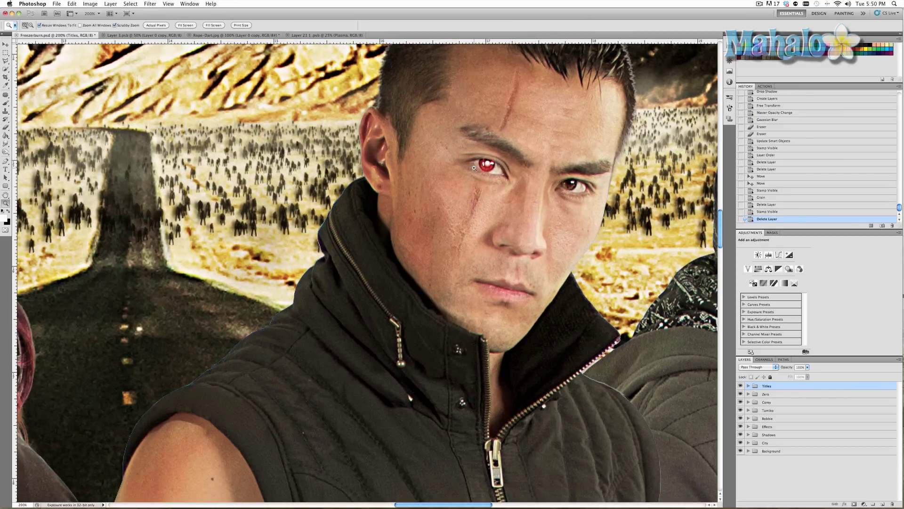
key("super+0")
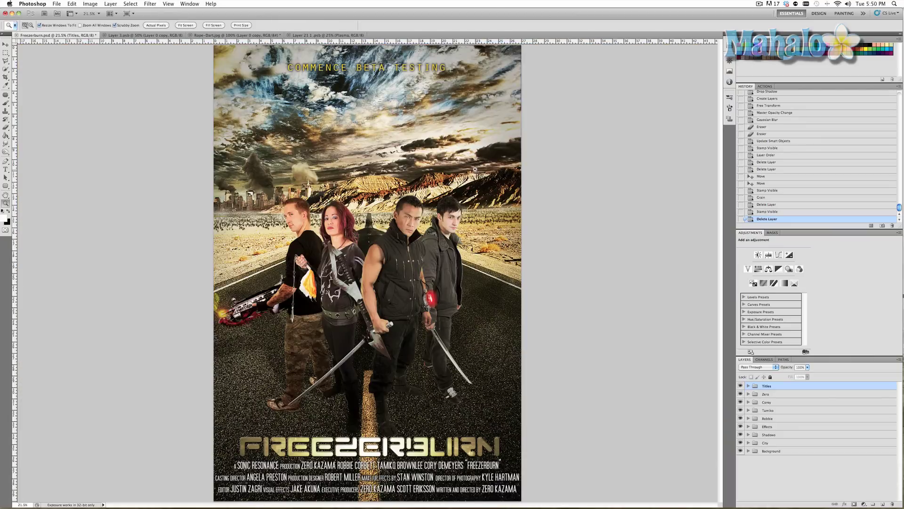